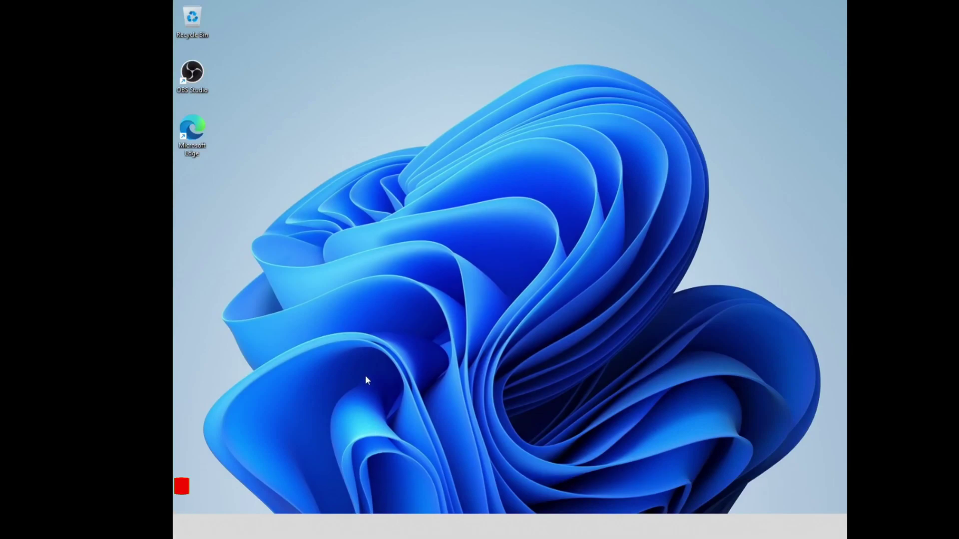
Step: Open Task Manager with Ctrl+Shift+Esc and restart Windows Explorer twice
key(ctrl+shift+Escape)
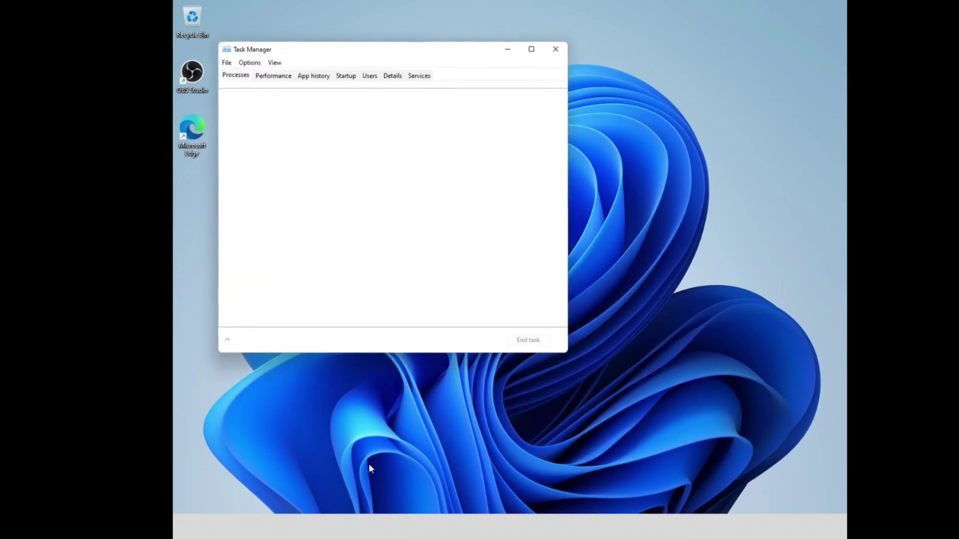
drag(567, 145, 552, 316)
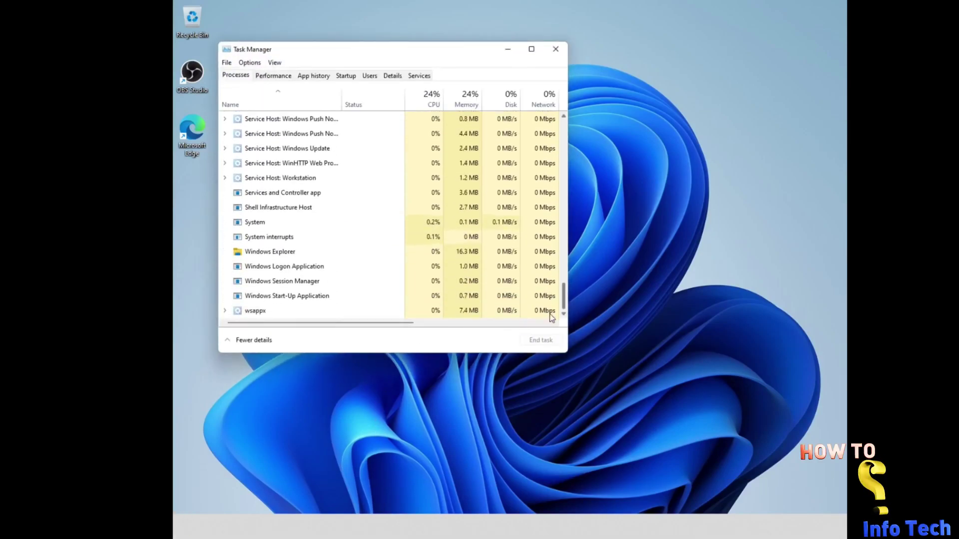
click(270, 256)
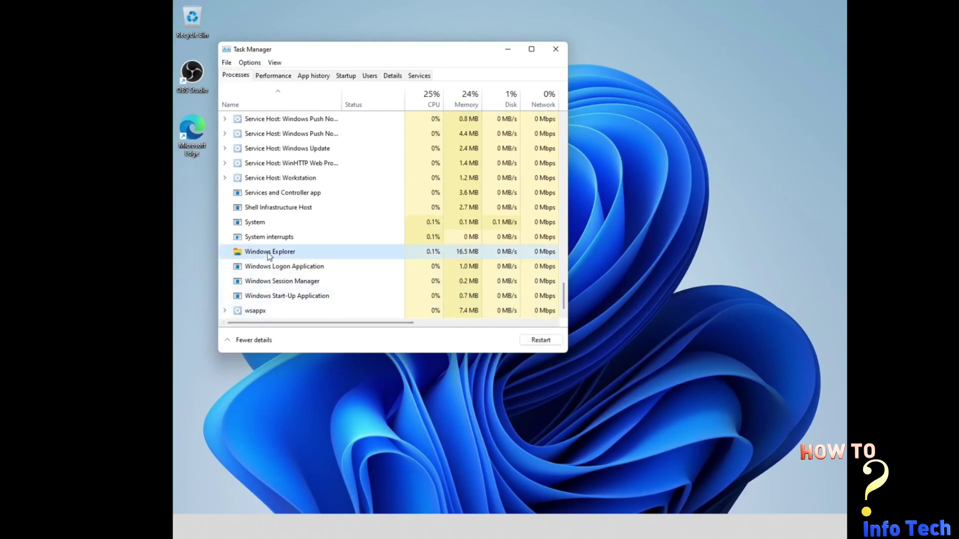
click(532, 340)
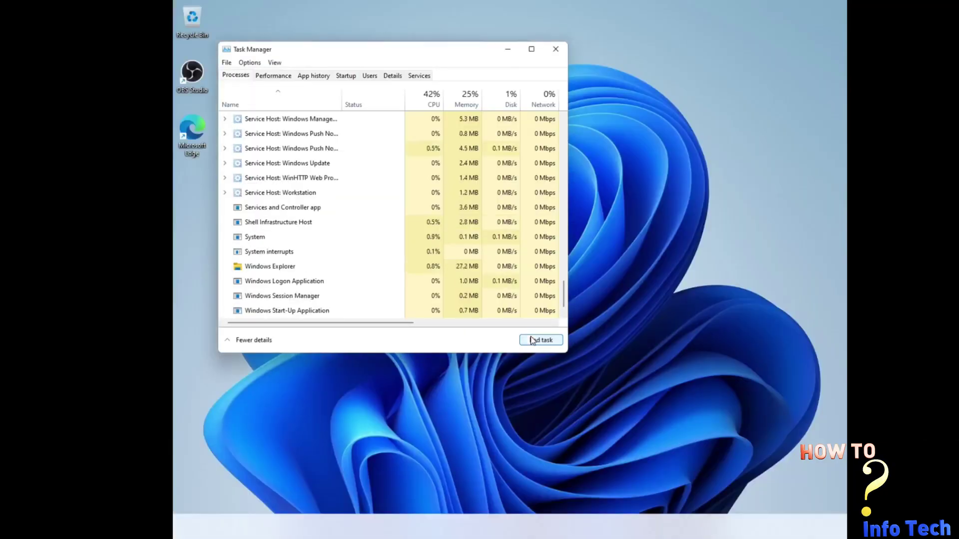
click(293, 255)
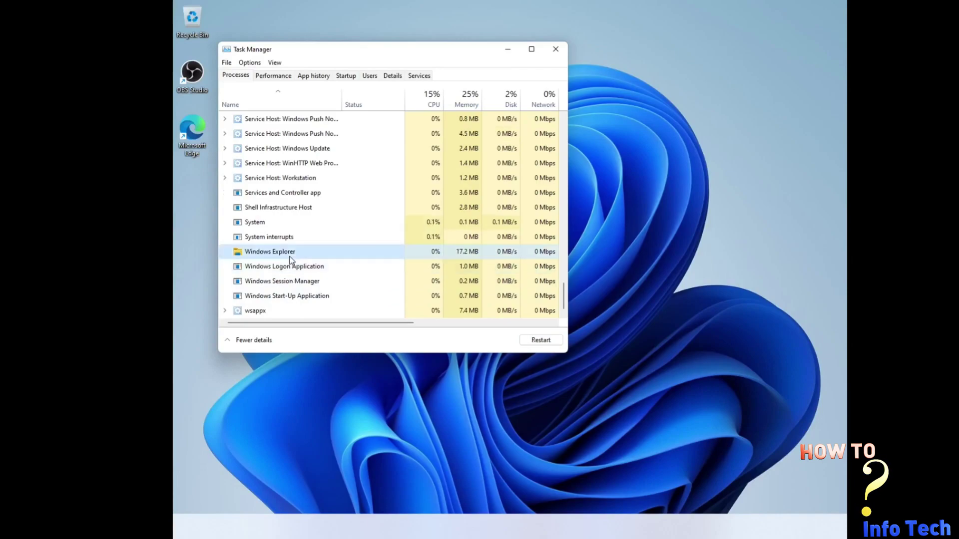
click(532, 340)
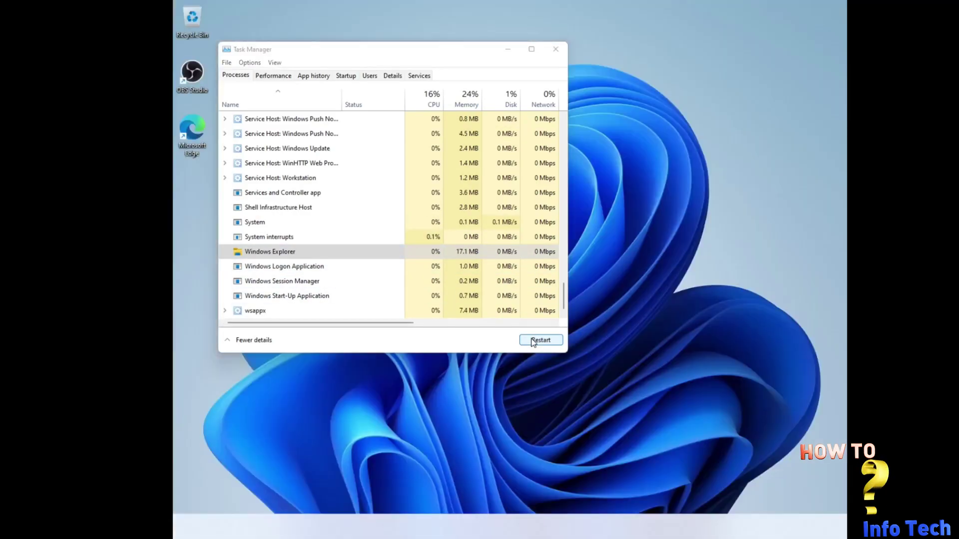
Step: Run 'regedit' as a new task to launch Registry Editor at Shell\Update\Packages
click(226, 62)
click(234, 78)
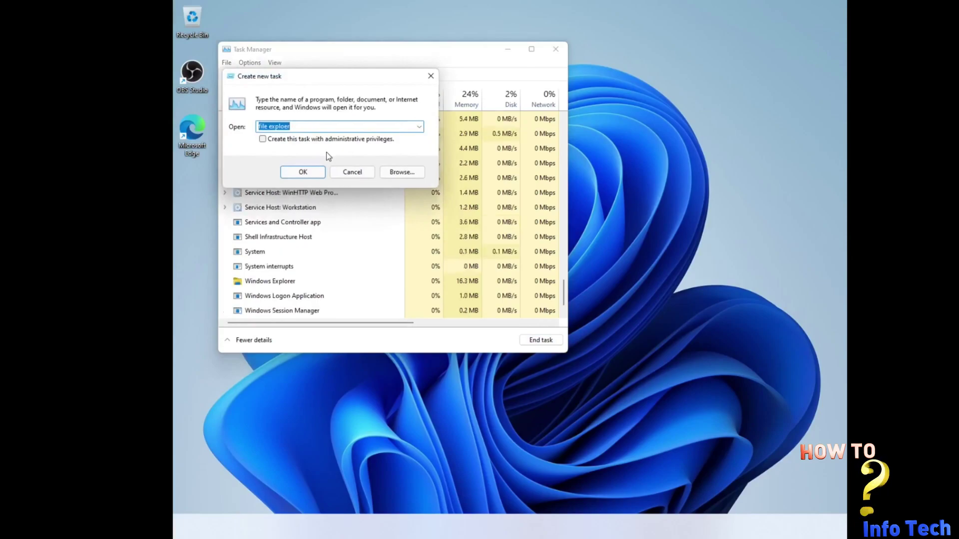
text(regedit)
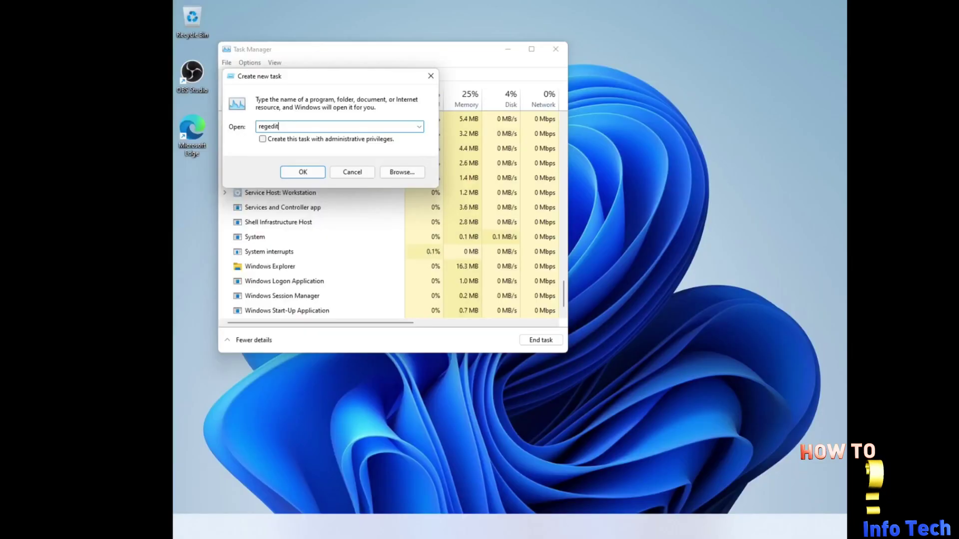
key(Return)
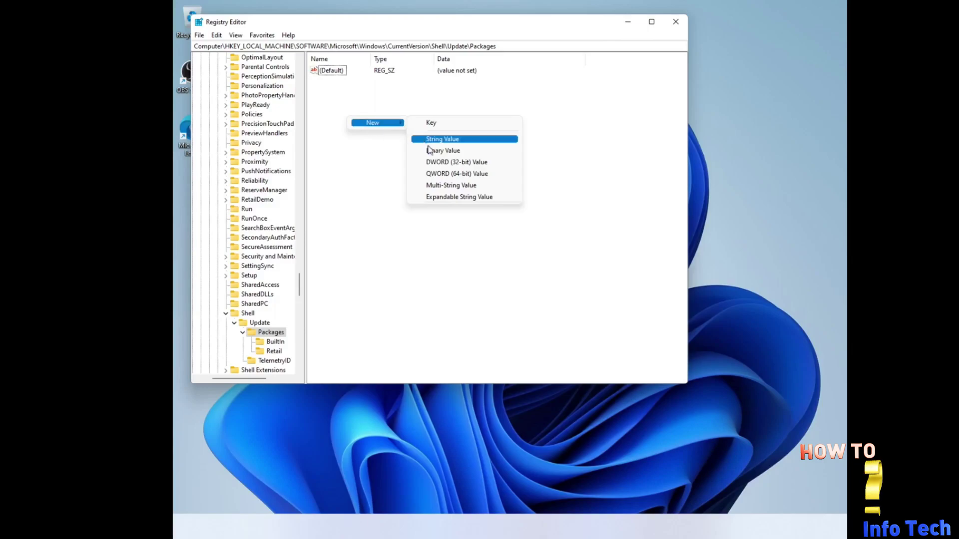
Step: Create a new DWORD (32-bit) value named UndockingDisabled under Packages
click(440, 162)
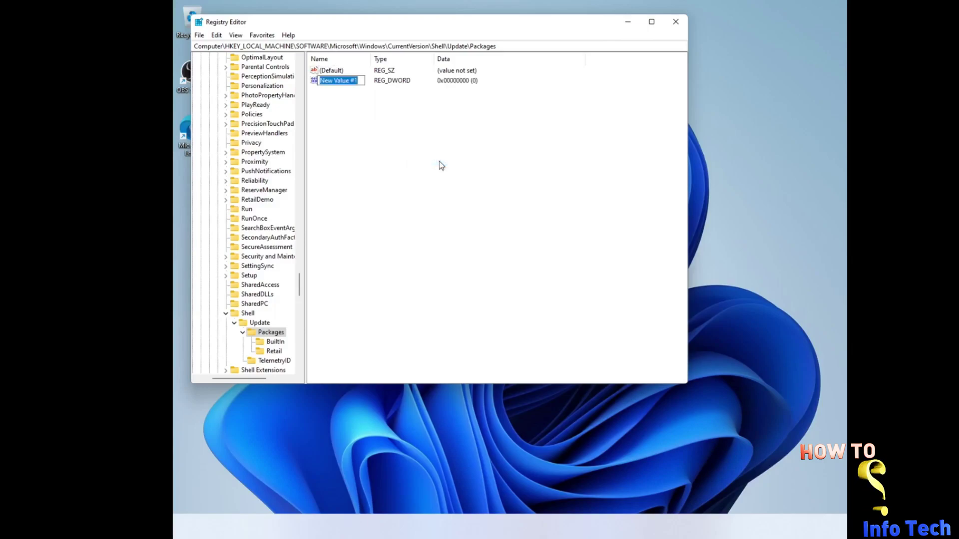
text(U)
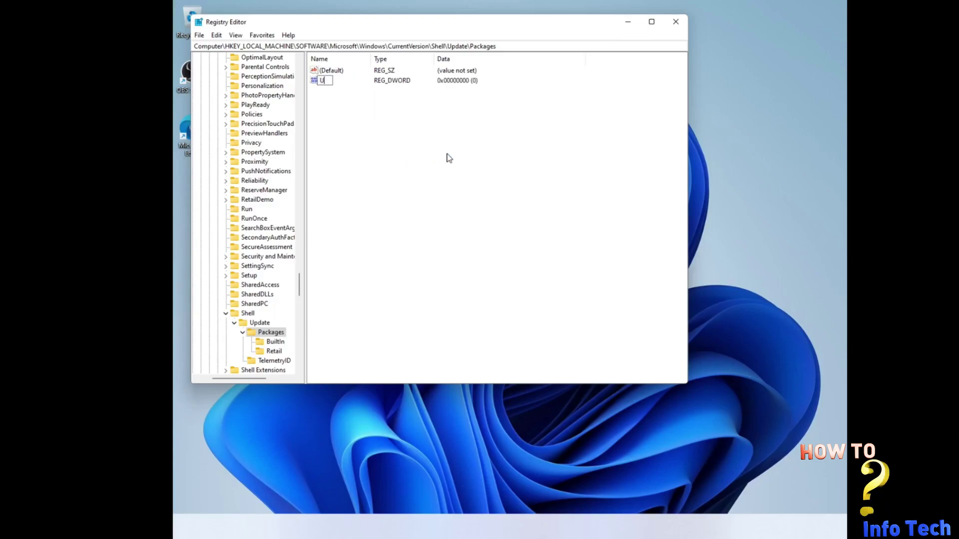
text(ndocking)
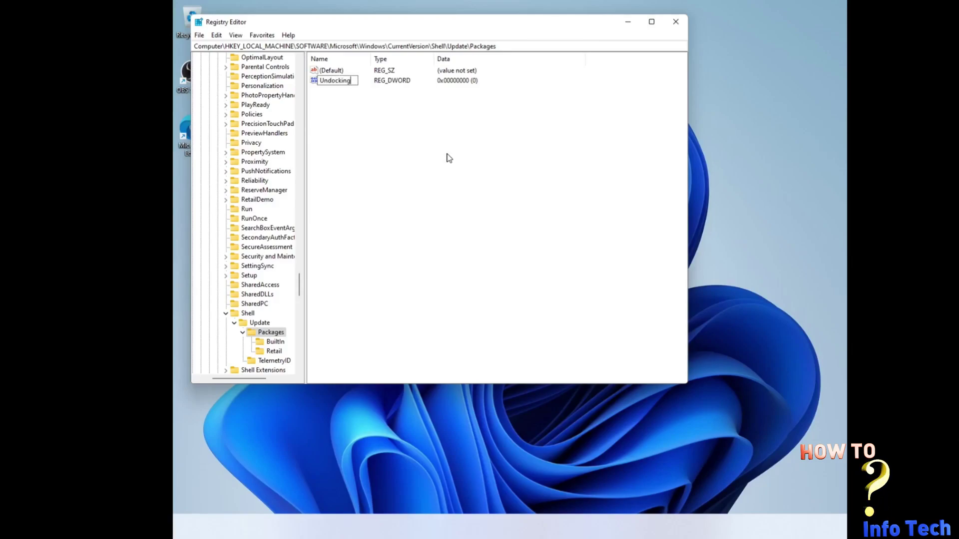
text(Di)
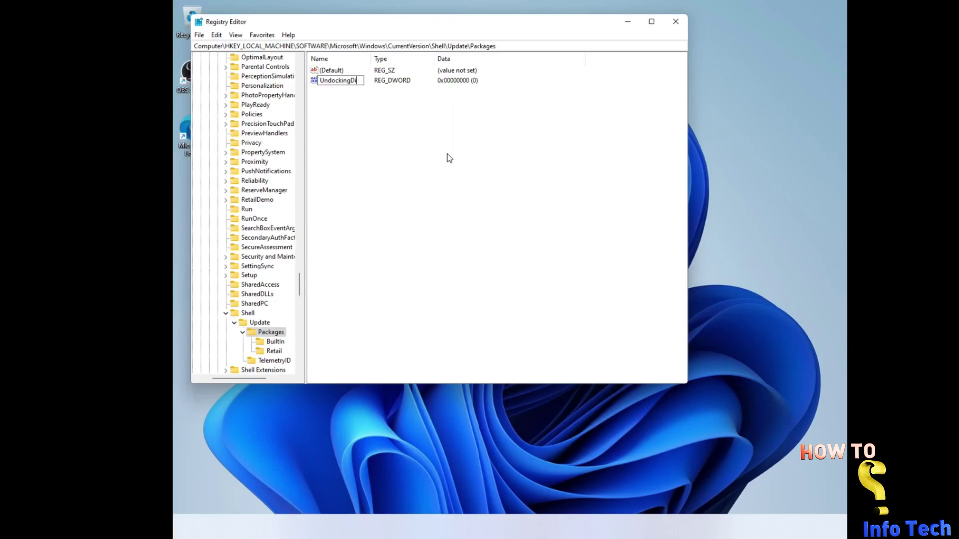
text(sabled)
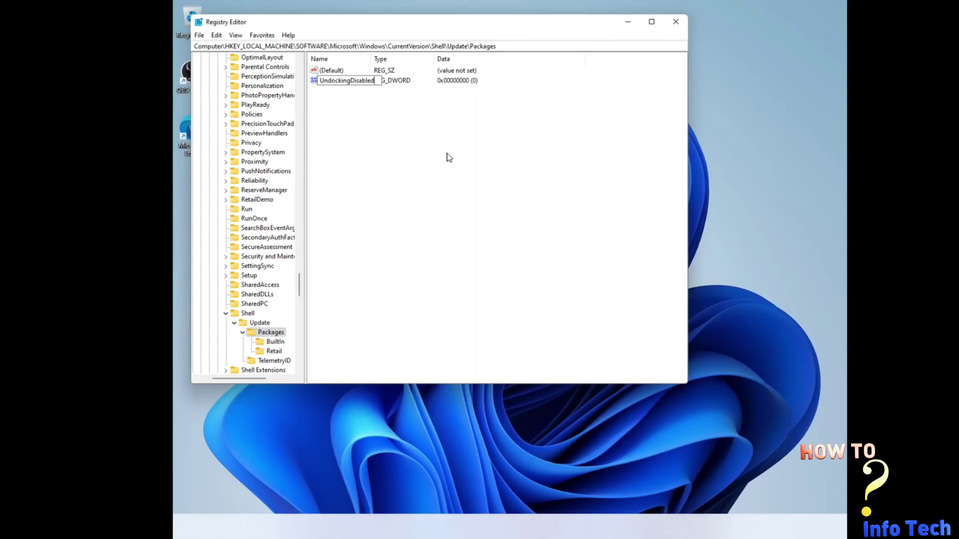
key(Return)
Step: Set UndockingDisabled's data to 1 in Decimal base
right_click(349, 82)
click(367, 92)
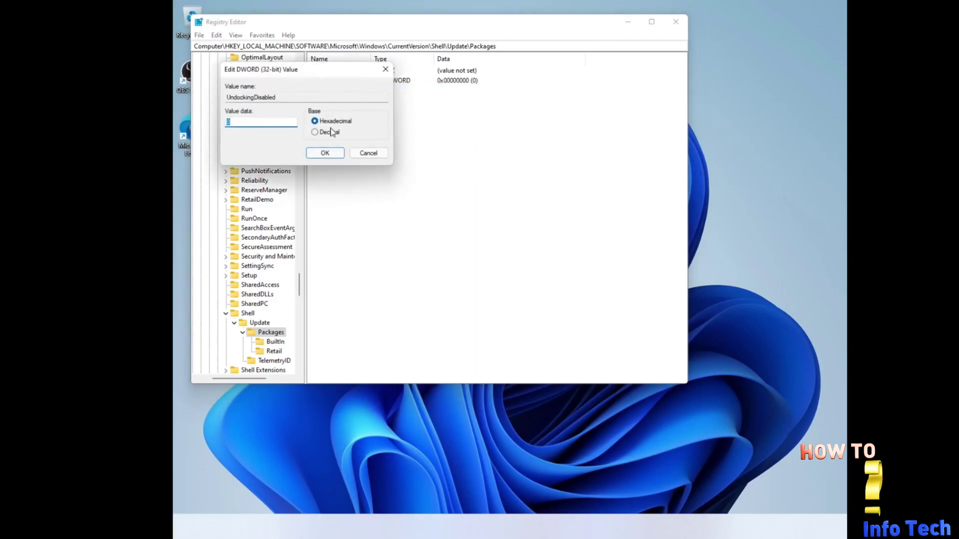
click(315, 132)
double_click(229, 123)
text(1)
click(315, 154)
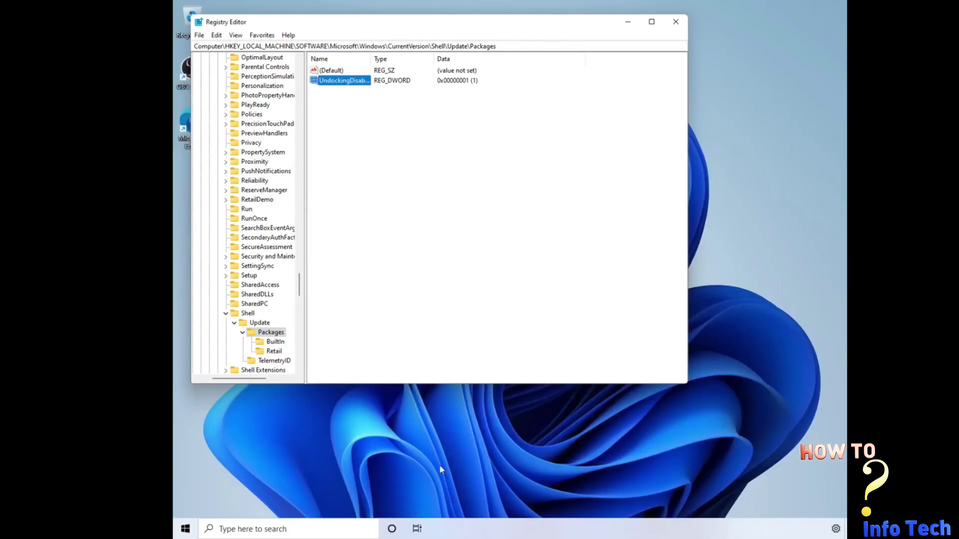
Step: Open the Start menu to get to Windows Settings
click(199, 497)
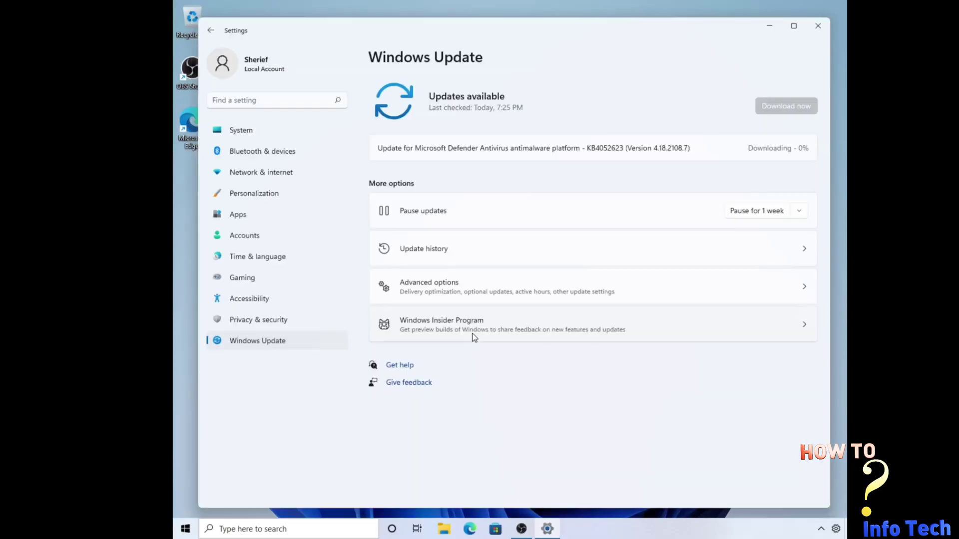
Step: Start joining the Windows Insider Program and choose to link a Microsoft account
click(474, 337)
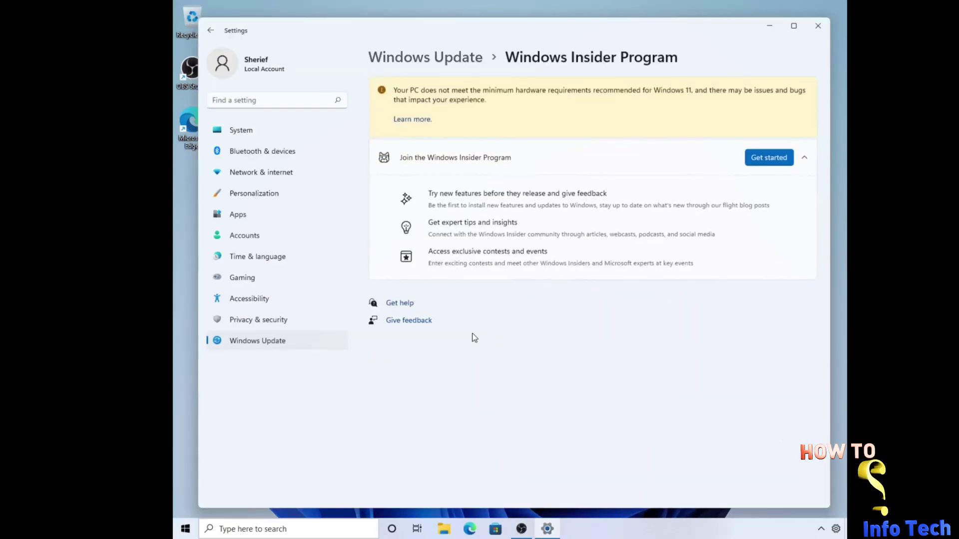
click(767, 158)
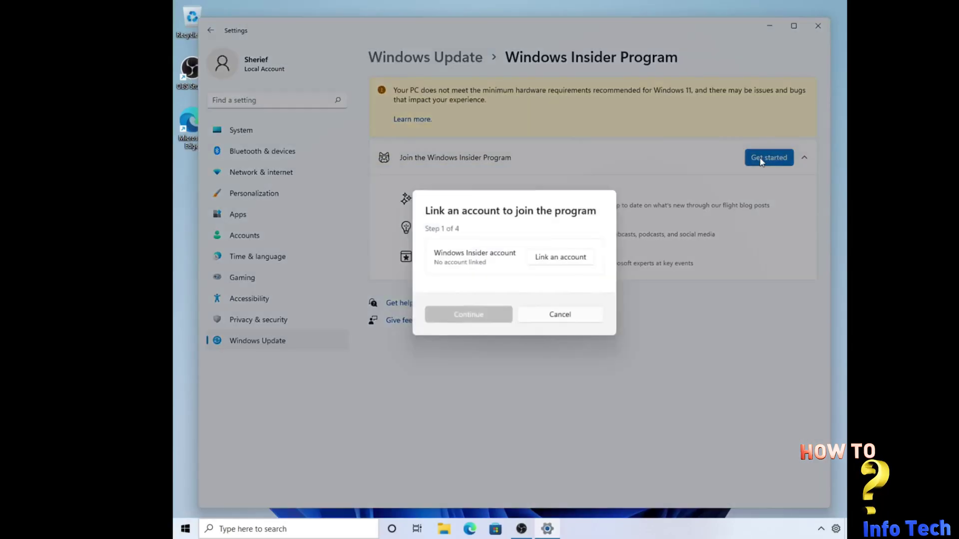
click(572, 258)
click(499, 235)
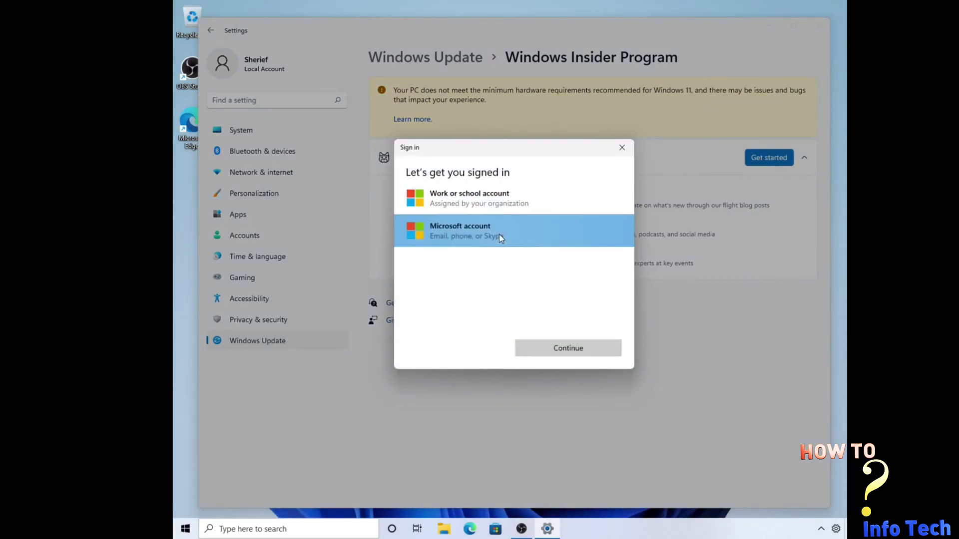
click(556, 346)
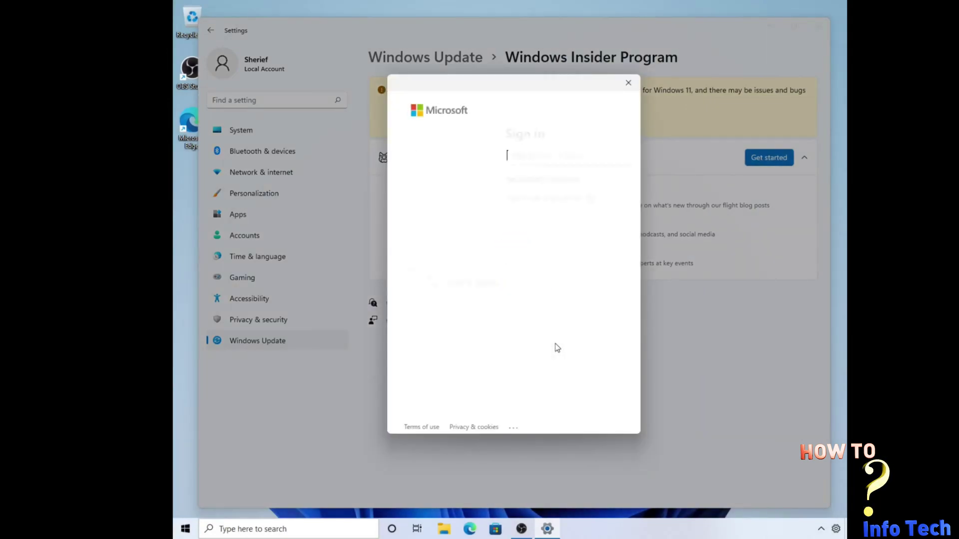
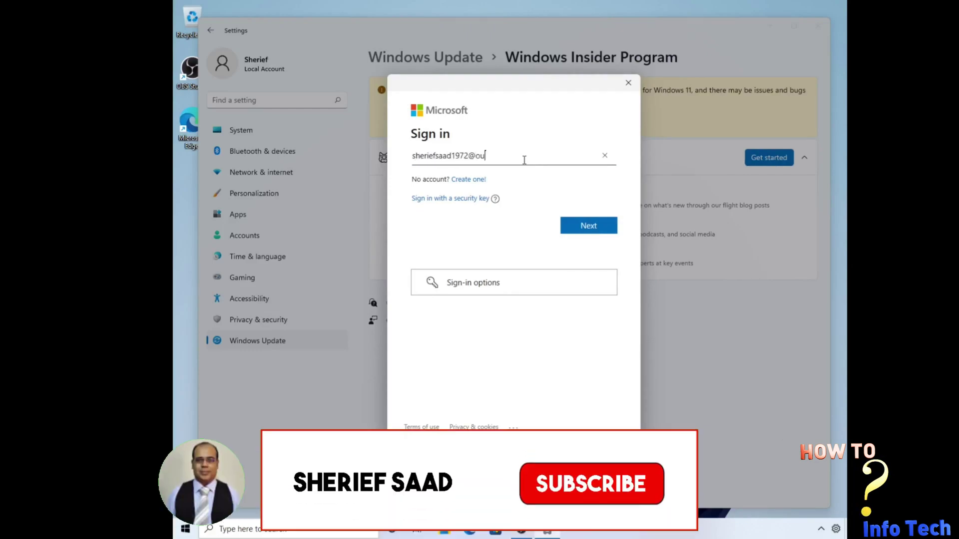
Step: Sign in with the account e-mail and password, keep Beta channel, and accept the agreements
key(Return)
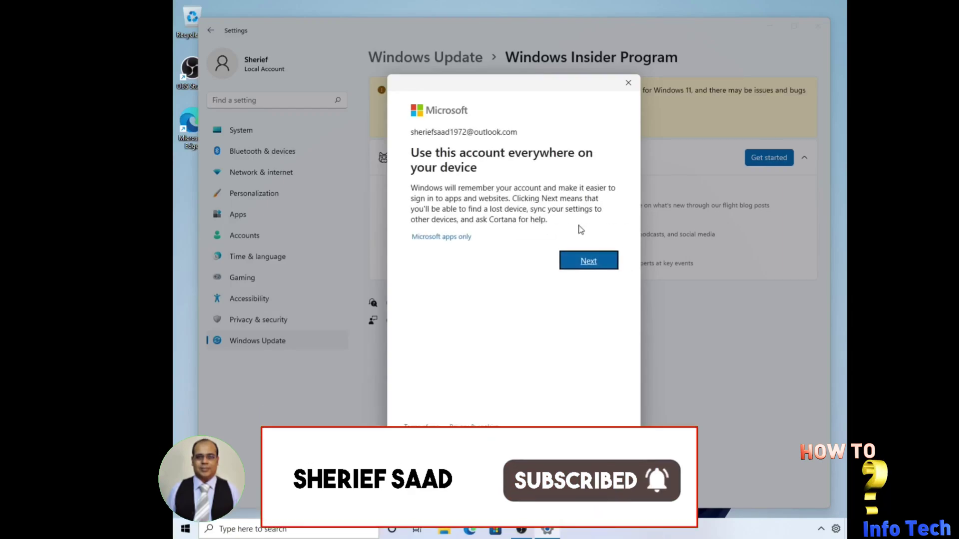
click(584, 259)
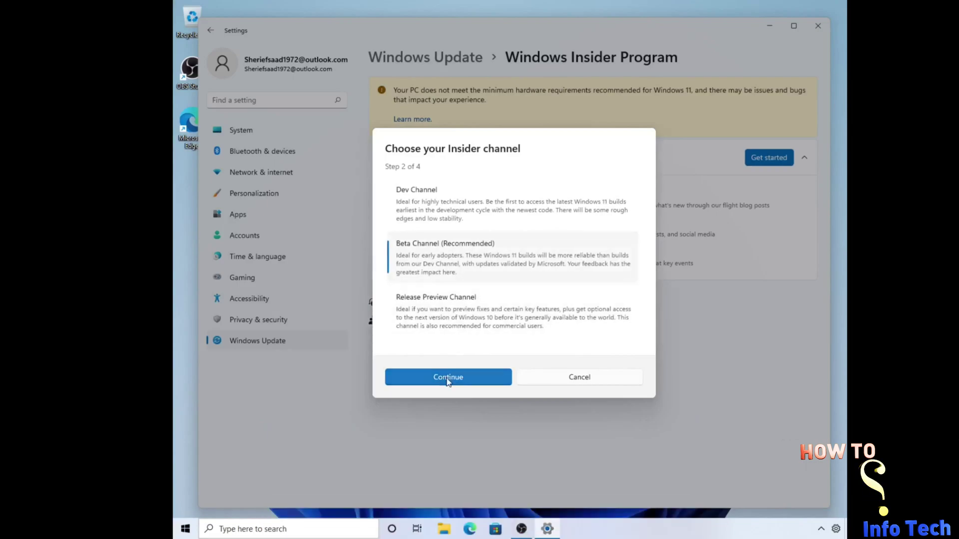
click(449, 378)
click(441, 346)
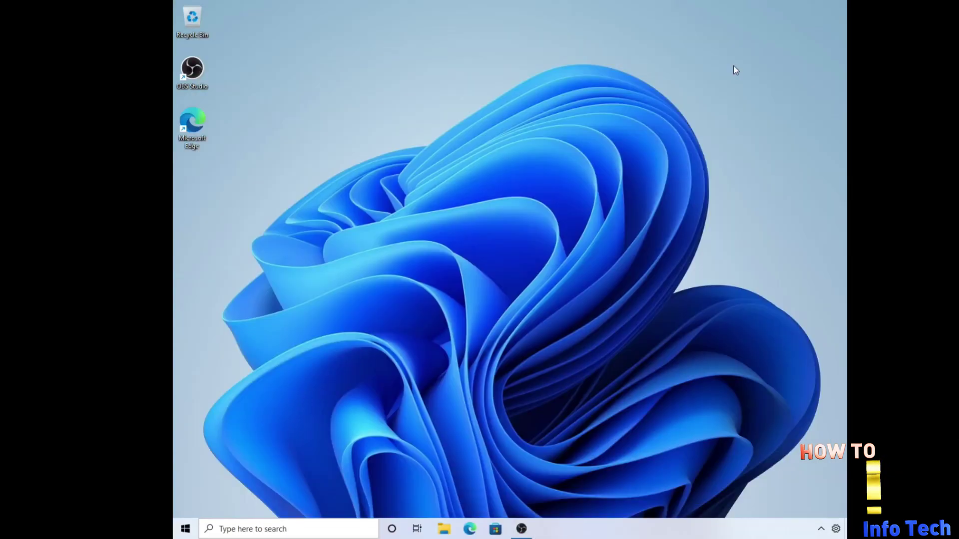
Step: From Taskbar settings, search 'windows' and go to Windows Update settings
right_click(524, 196)
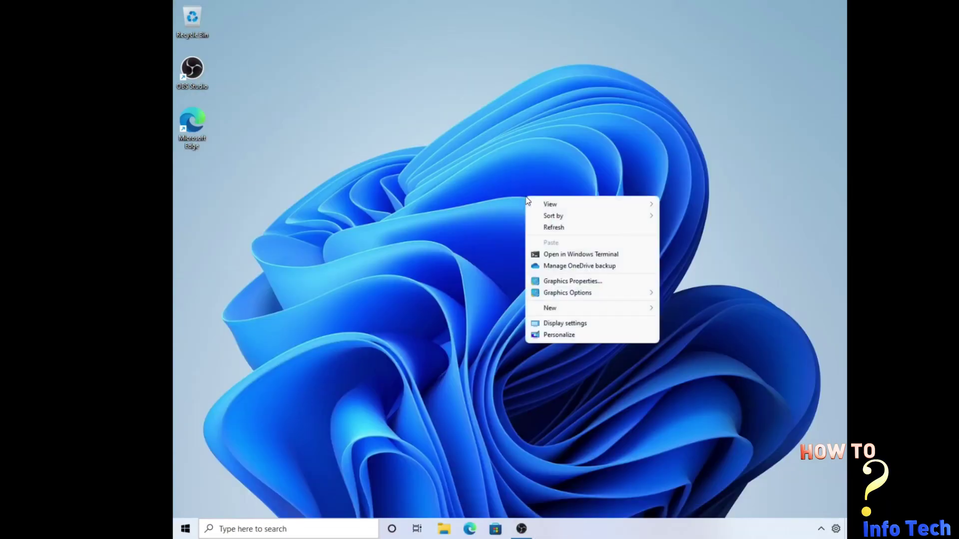
right_click(577, 532)
mouse_move(629, 347)
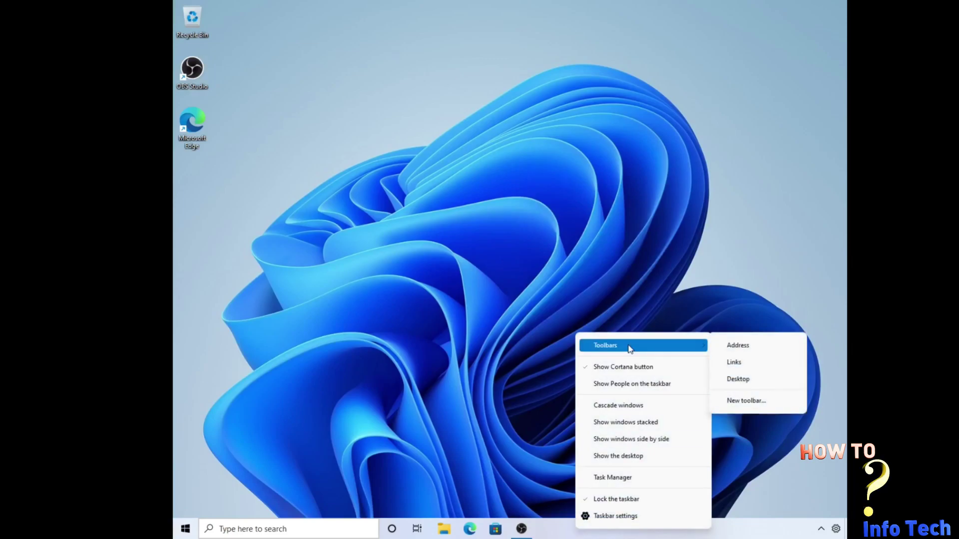
click(617, 516)
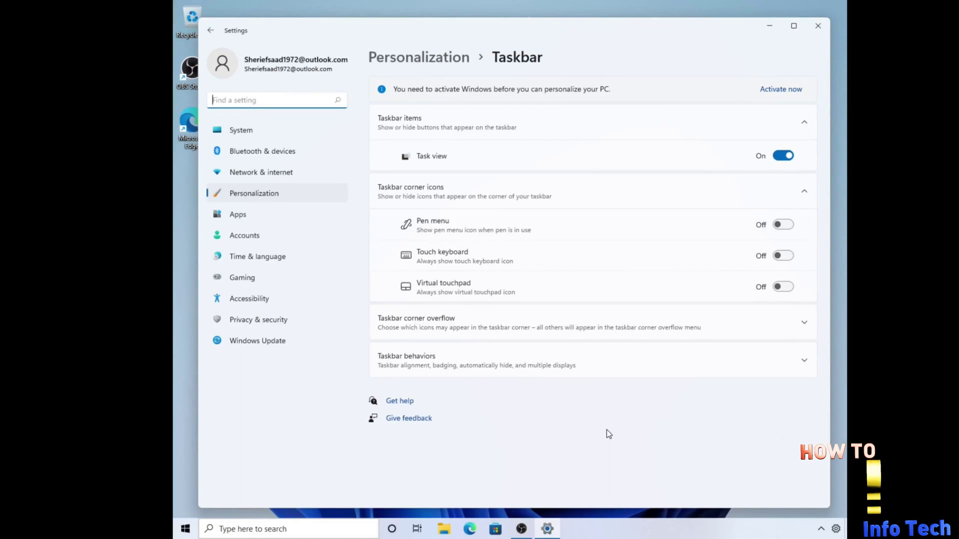
text(windows)
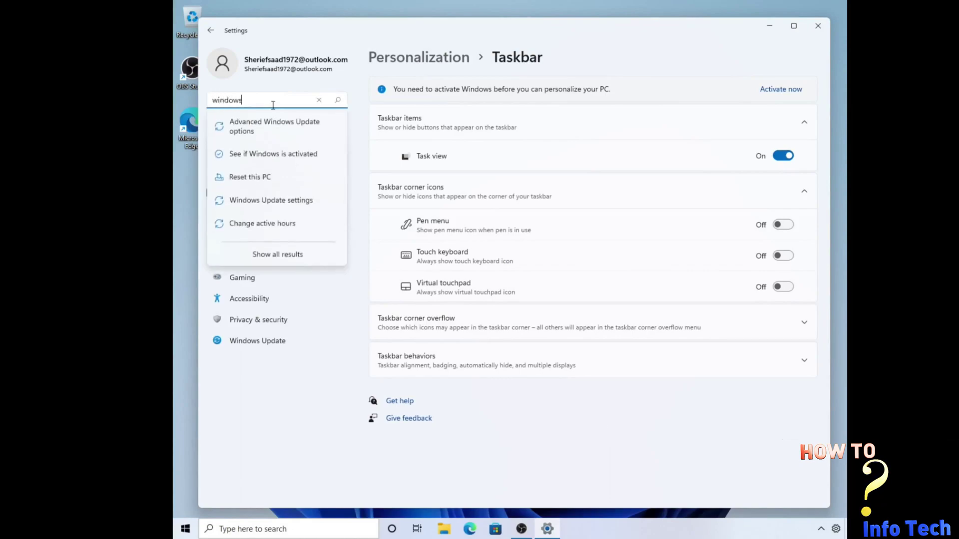
click(268, 199)
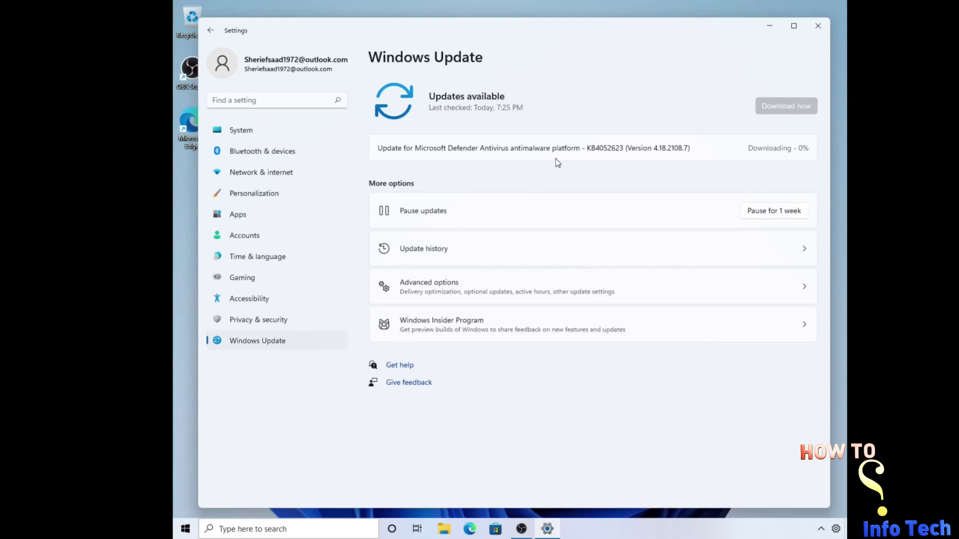
Step: Switch the Insider channel from Release Preview to Beta Channel (Recommended) and collapse the options
click(805, 324)
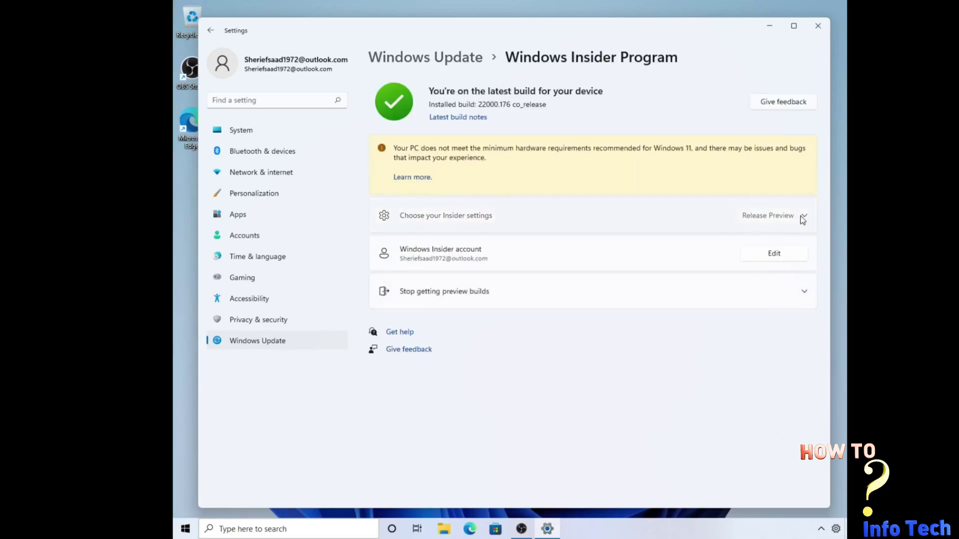
click(744, 219)
click(406, 292)
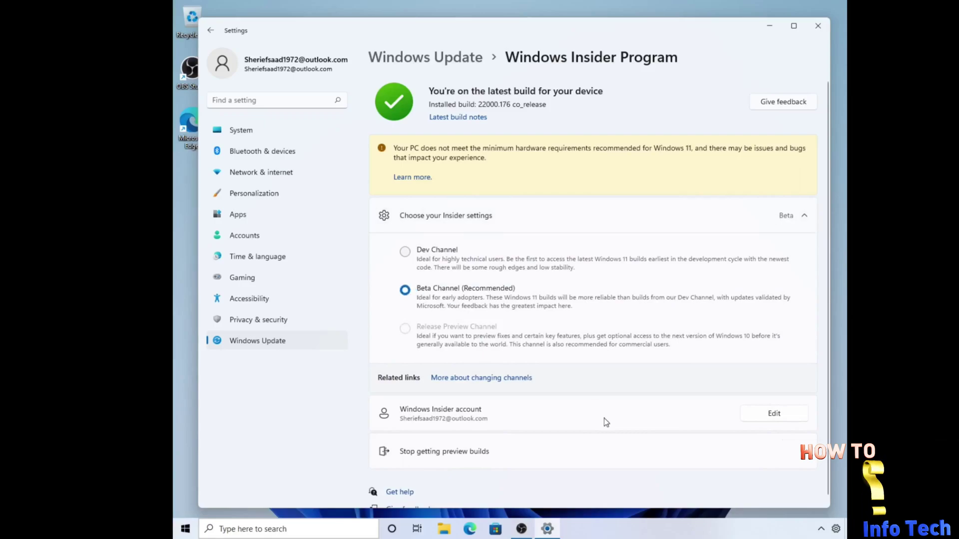
scroll(603, 418, down, 1)
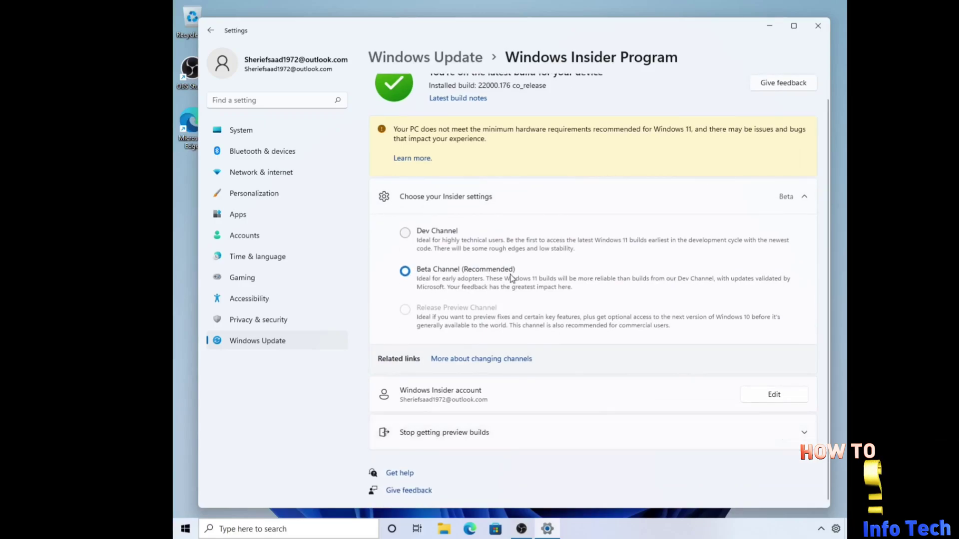
click(803, 198)
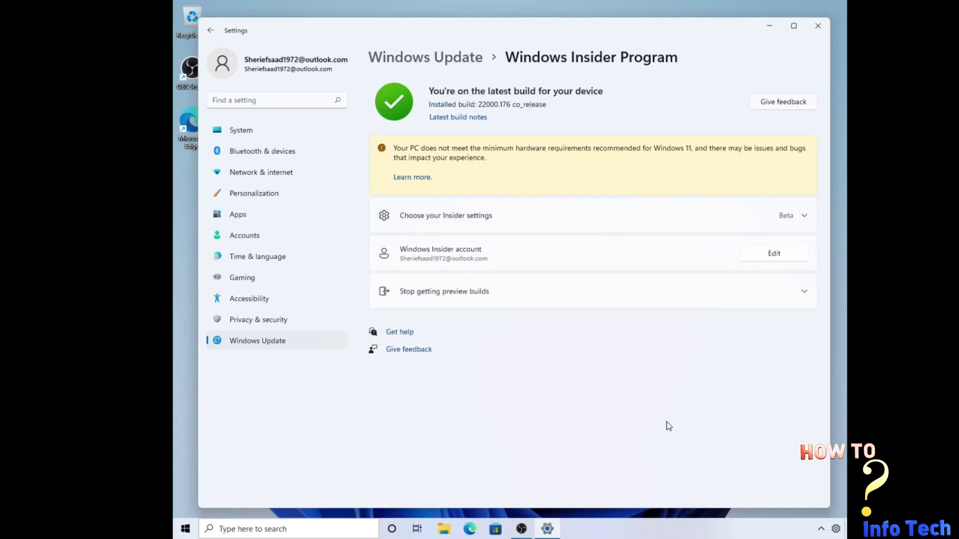
Step: Close Settings, reopen Task Manager, and start a new task with 'regedit'
key(alt+F4)
key(ctrl+shift+Escape)
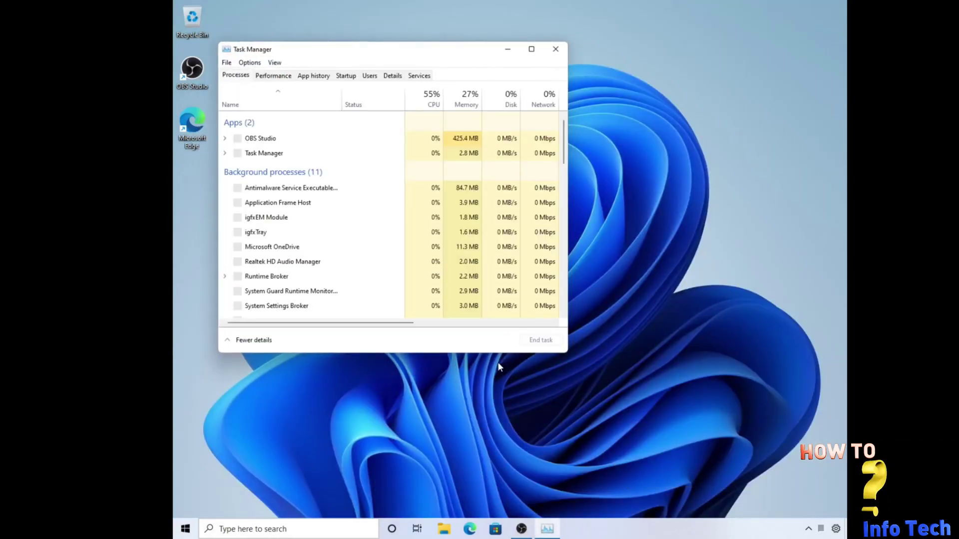
click(229, 63)
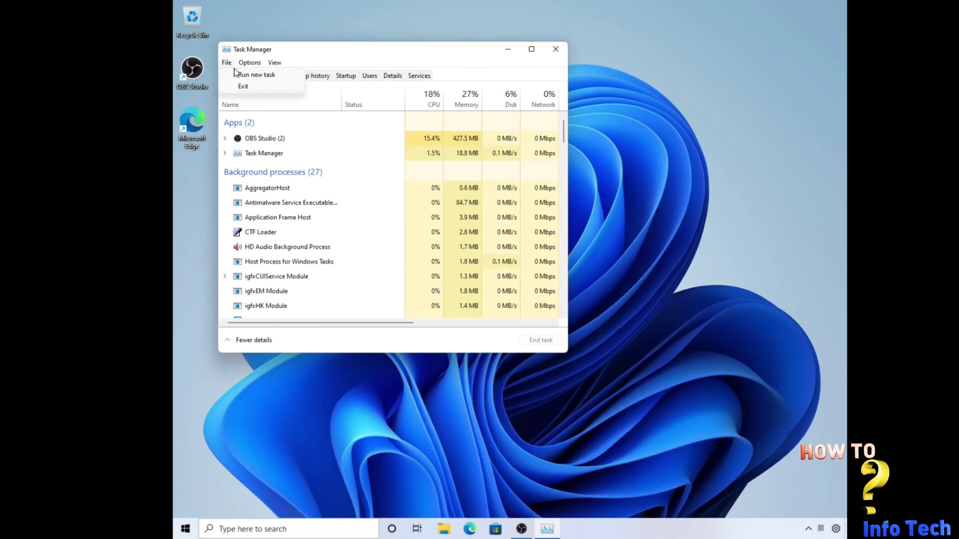
click(242, 75)
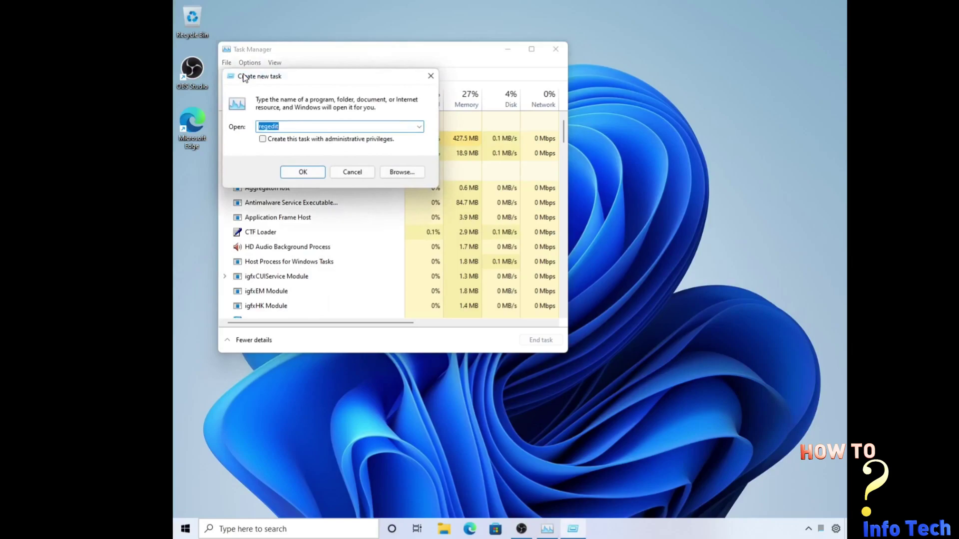
Step: Launch Registry Editor and wrap UndockingDisabled's name as (((UndockingDisabled)))
click(302, 172)
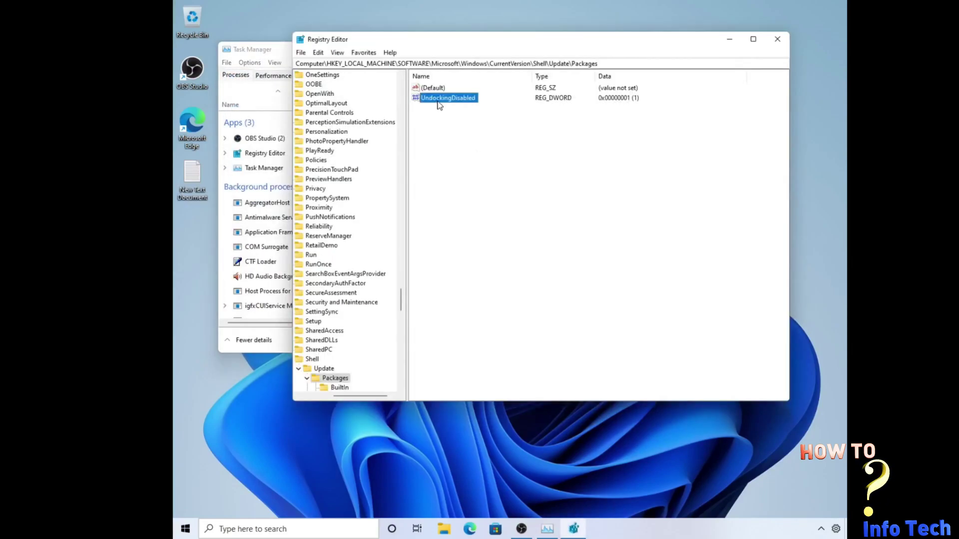
right_click(439, 105)
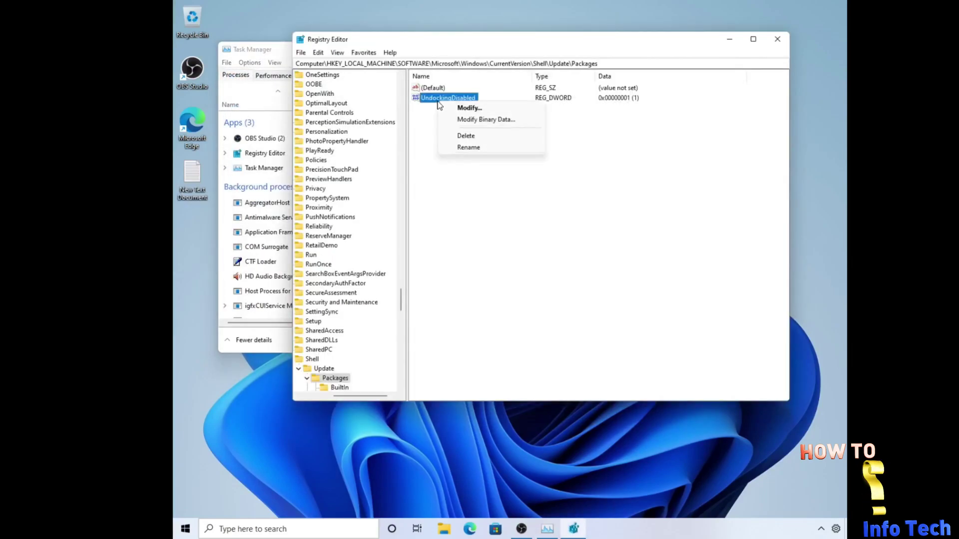
click(461, 148)
key(Home)
text(((()
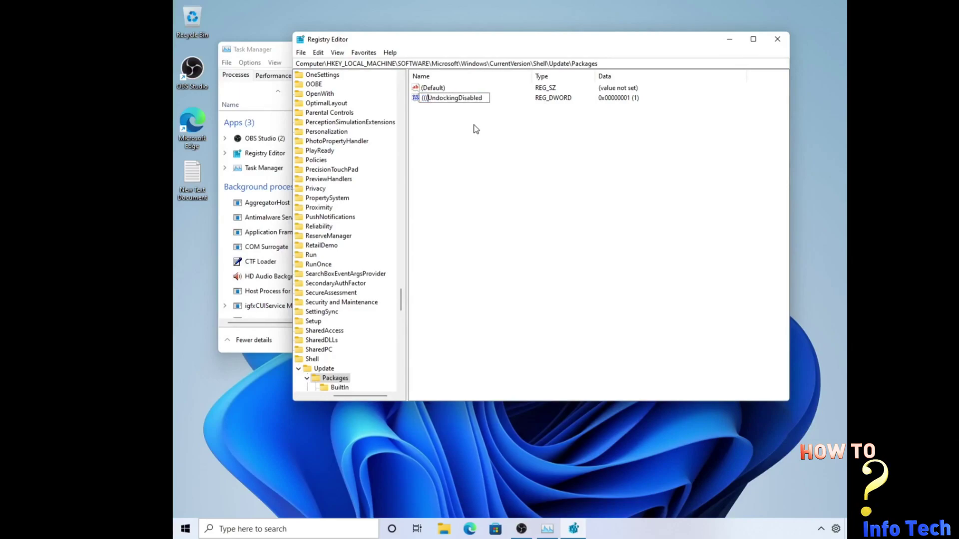
key(End)
text())))
key(Return)
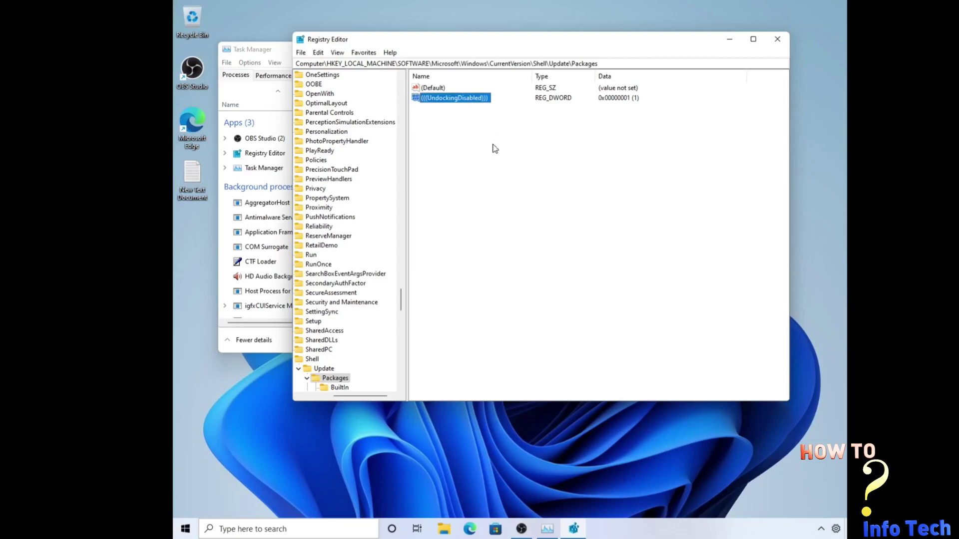
Step: Restart Windows Explorer from Task Manager, then minimize Task Manager to reveal Registry Editor
click(277, 49)
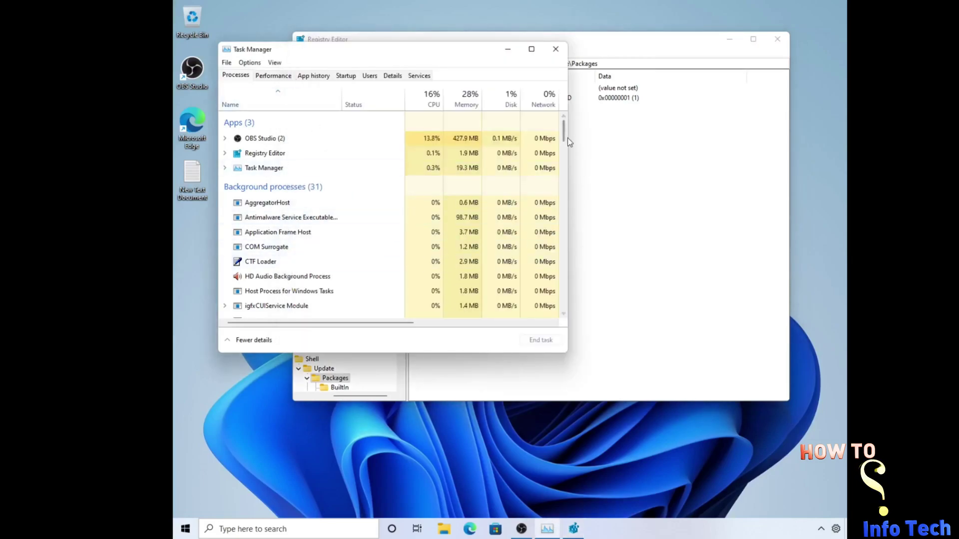
drag(564, 134, 564, 302)
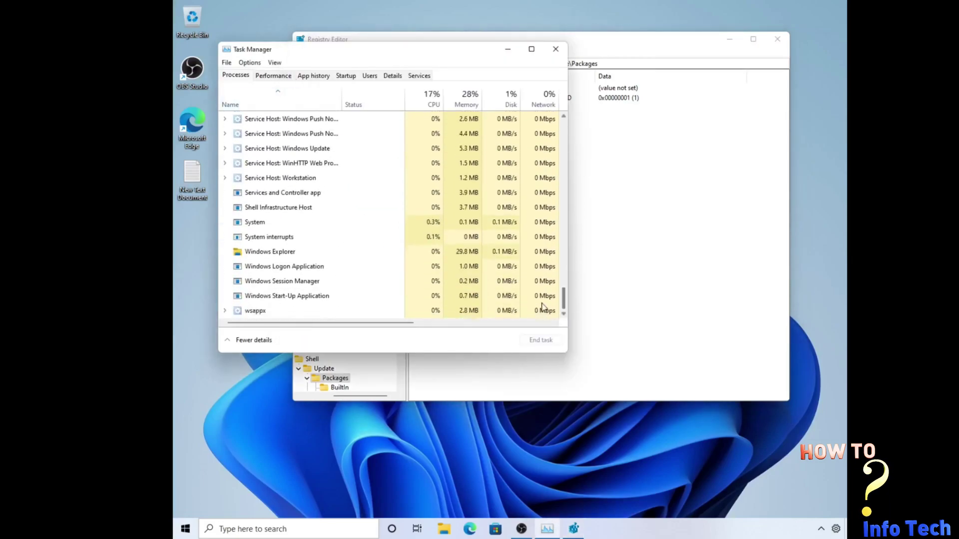
click(286, 255)
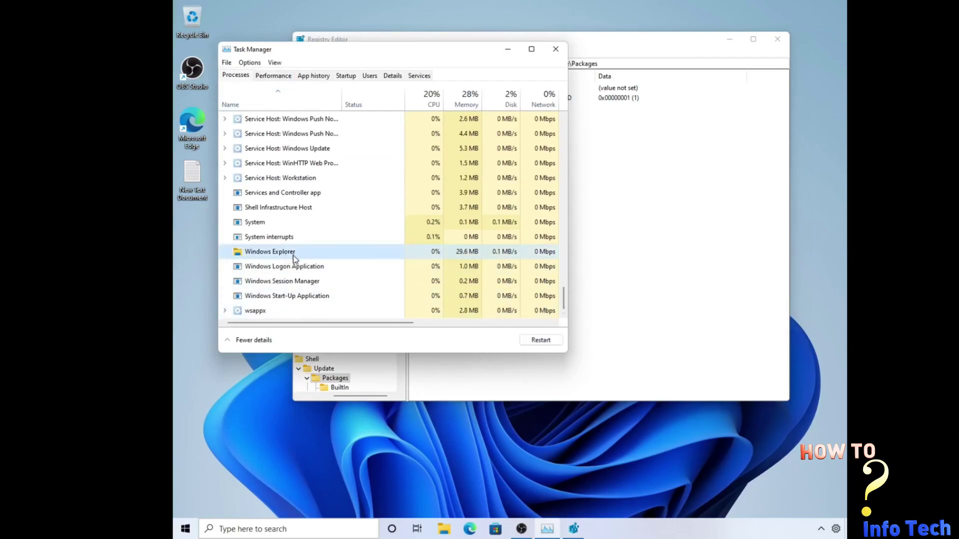
click(522, 342)
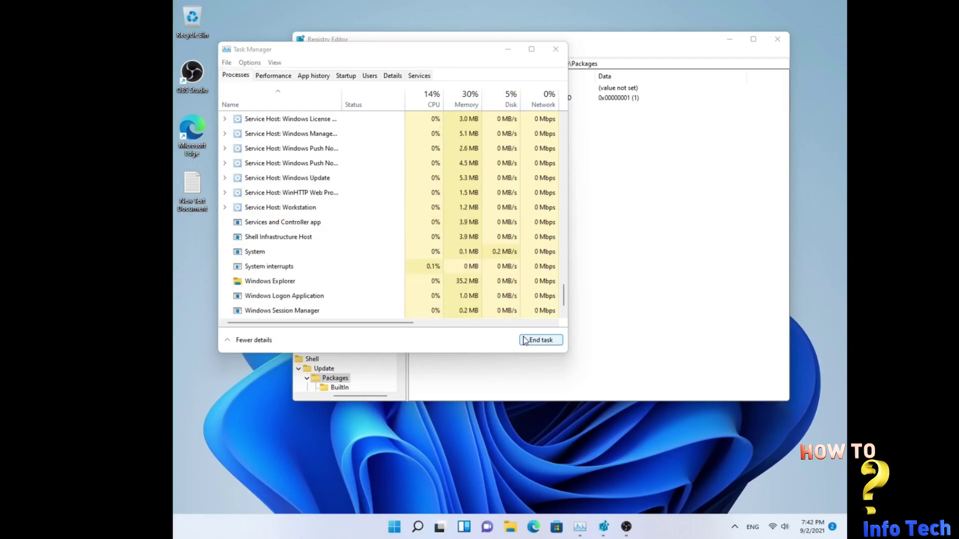
click(509, 52)
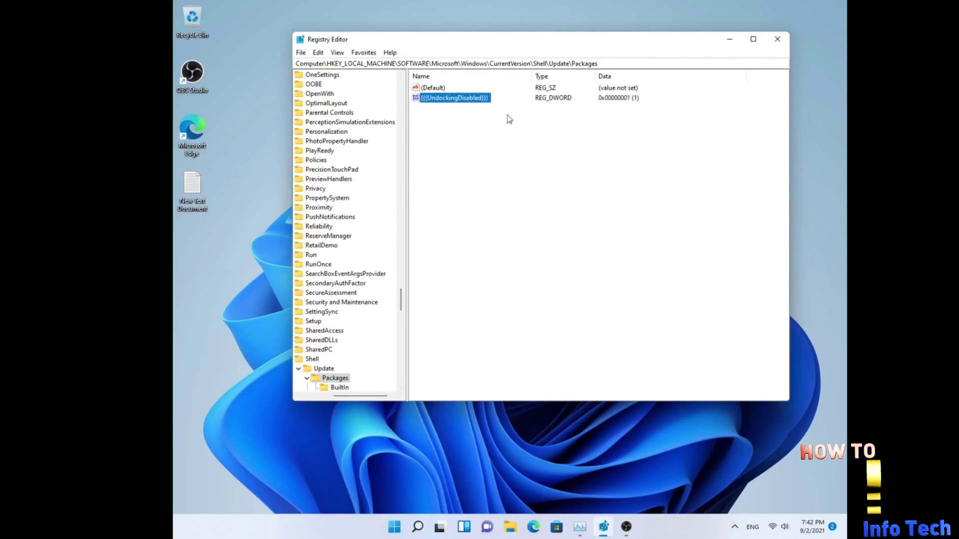
Step: Close Registry Editor, then restore Task Manager from the taskbar and close it
click(778, 40)
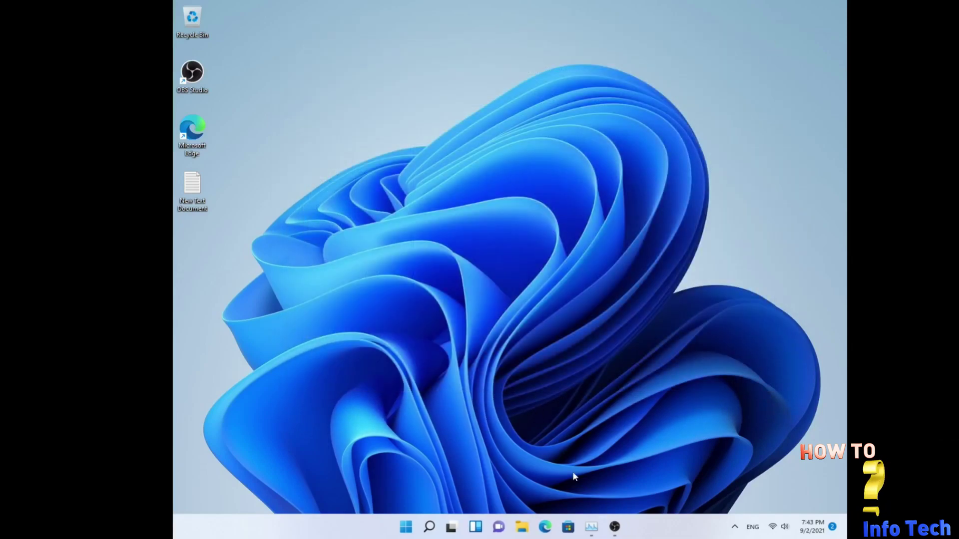
click(590, 528)
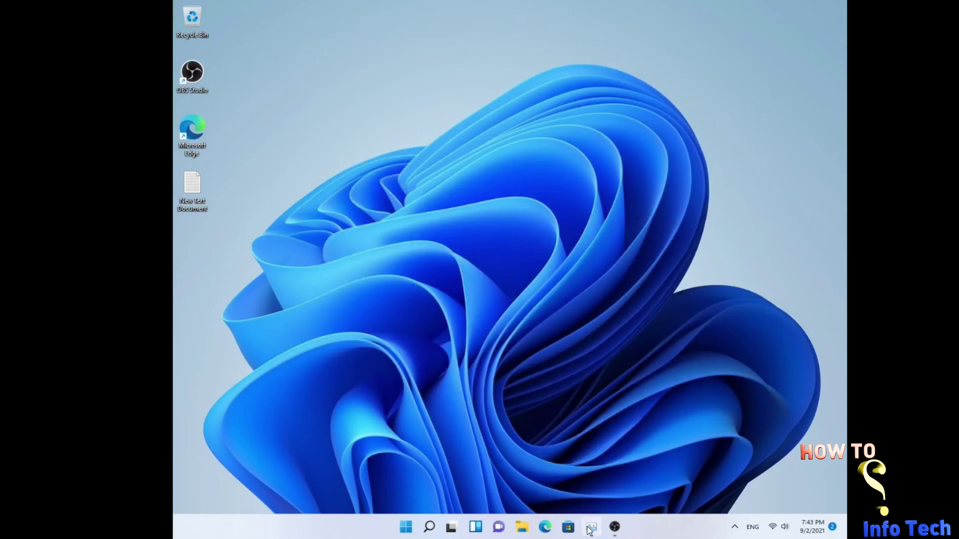
click(557, 56)
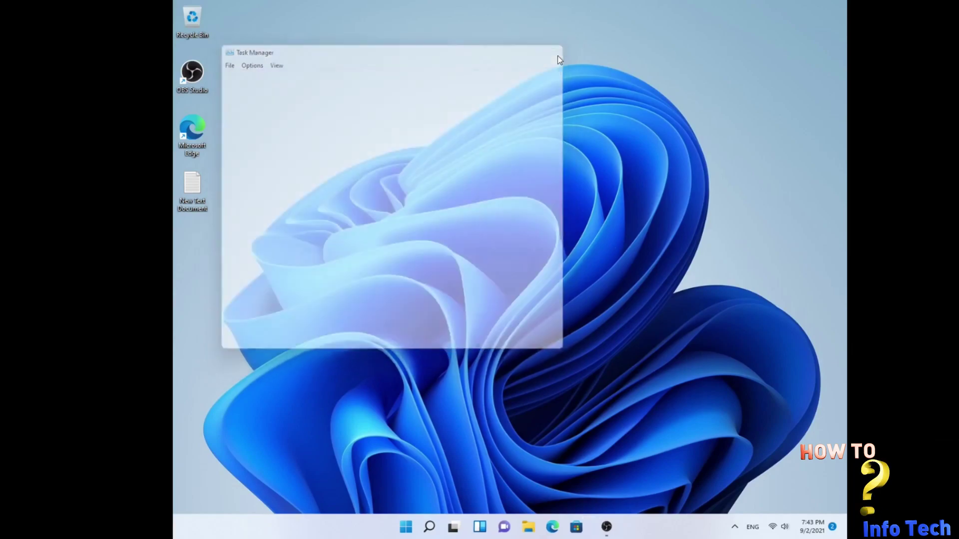